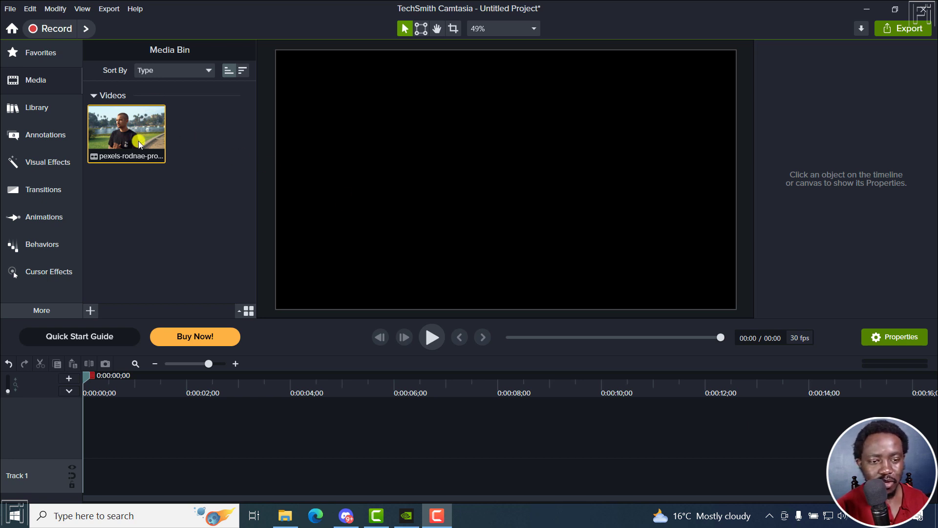
Step: Place the walking man video on Track 1, preview it briefly, and rewind to 0:00
{"action": "mouse_move", "coordinate": [128, 145]}
{"action": "left_mouse_down"}
{"action": "mouse_move", "coordinate": [104, 479]}
{"action": "mouse_move", "coordinate": [62, 478]}
{"action": "left_mouse_up"}
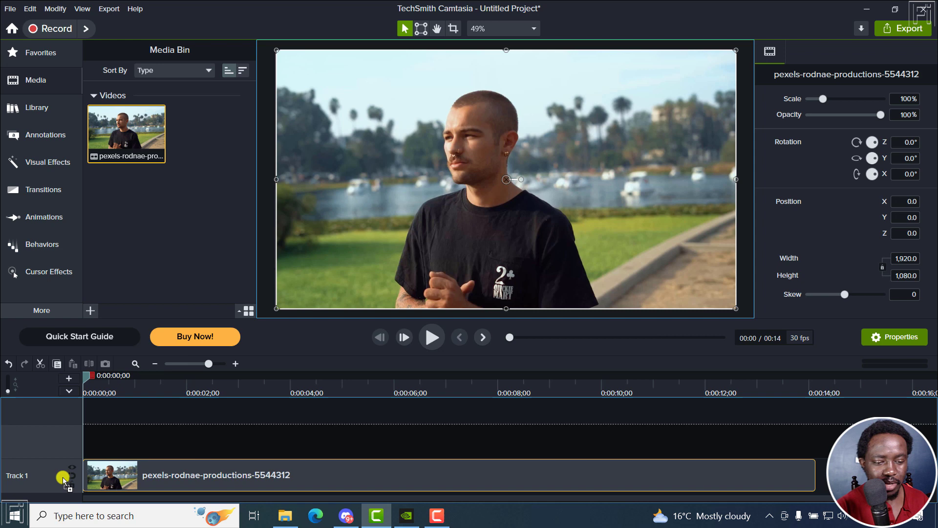
{"action": "key", "text": "space"}
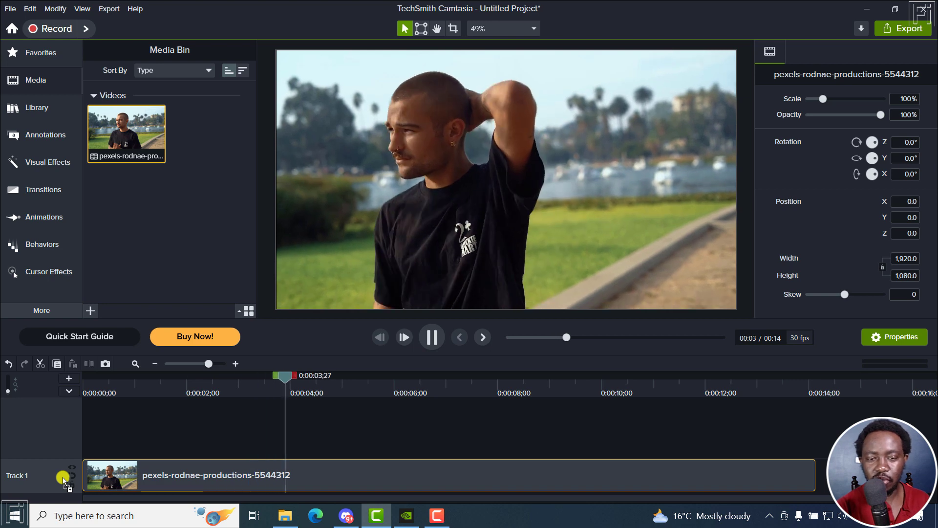
{"action": "key", "text": "space"}
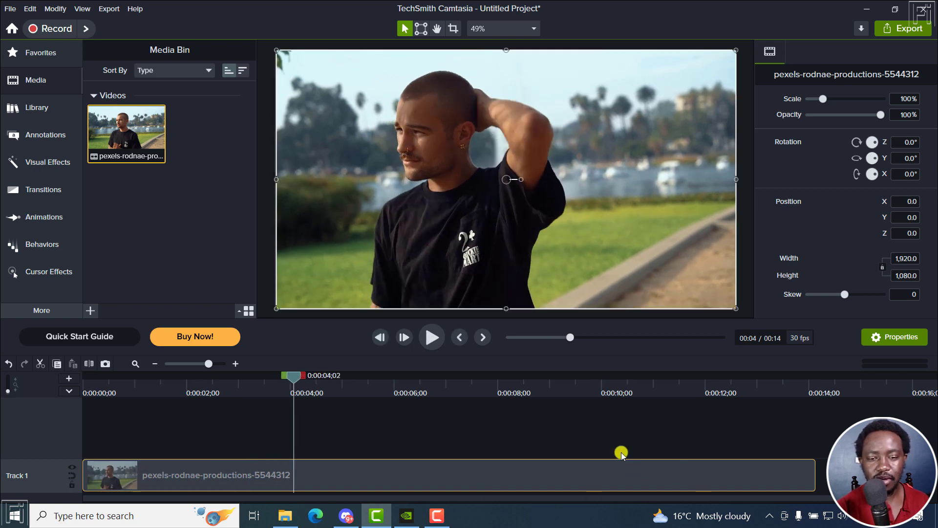
{"action": "left_click_drag", "start_coordinate": [296, 379], "coordinate": [95, 403]}
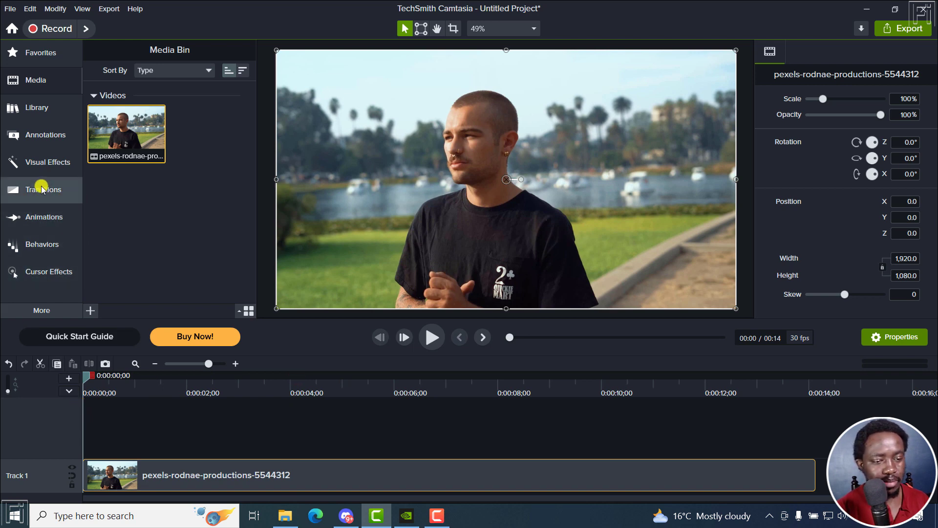
Step: Add a basic text callout on Track 2, stretch it to the video's end, and enter TEXT
{"action": "left_click", "coordinate": [41, 135]}
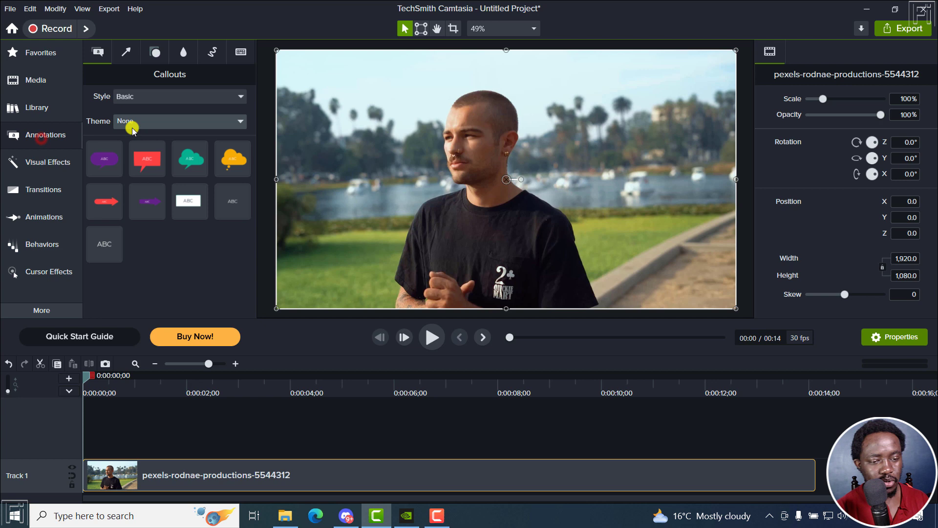
{"action": "left_click_drag", "start_coordinate": [105, 253], "coordinate": [110, 436]}
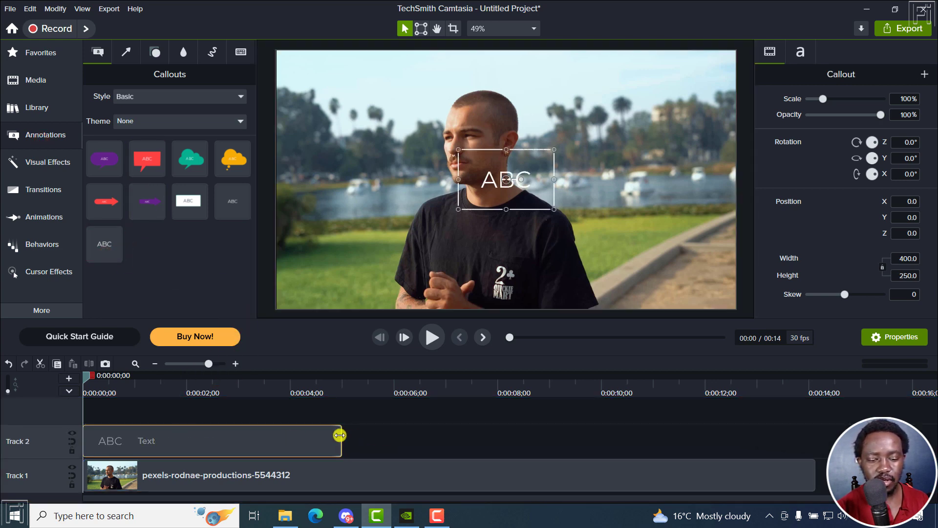
{"action": "left_click_drag", "start_coordinate": [343, 436], "coordinate": [813, 433]}
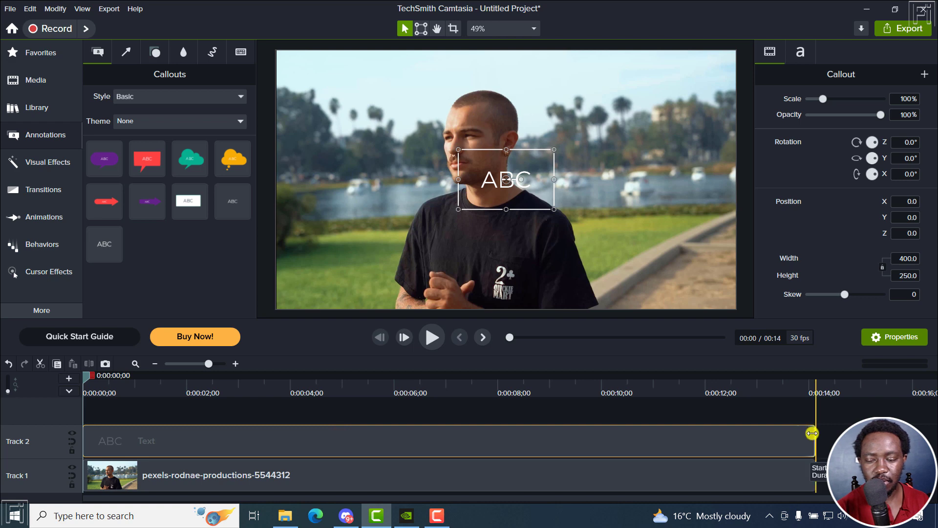
{"action": "double_click", "coordinate": [490, 185]}
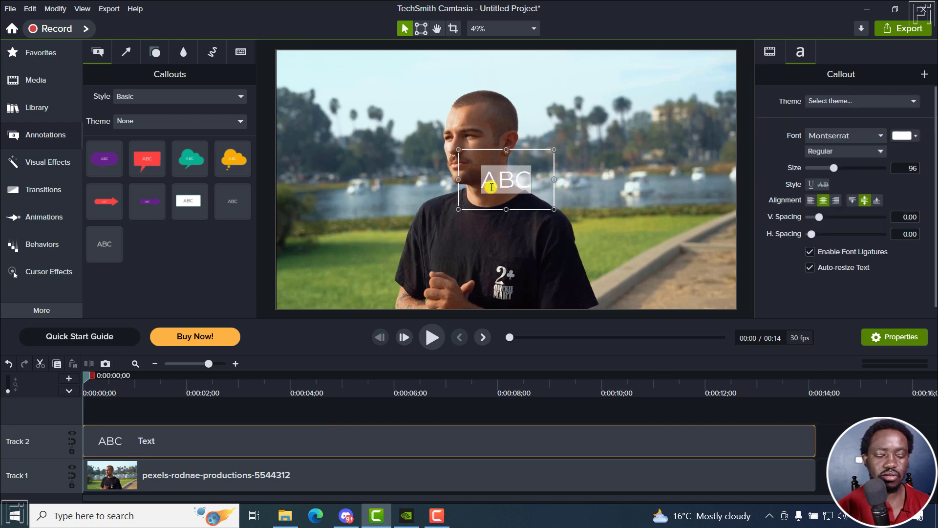
{"action": "type", "text": "TEXT"}
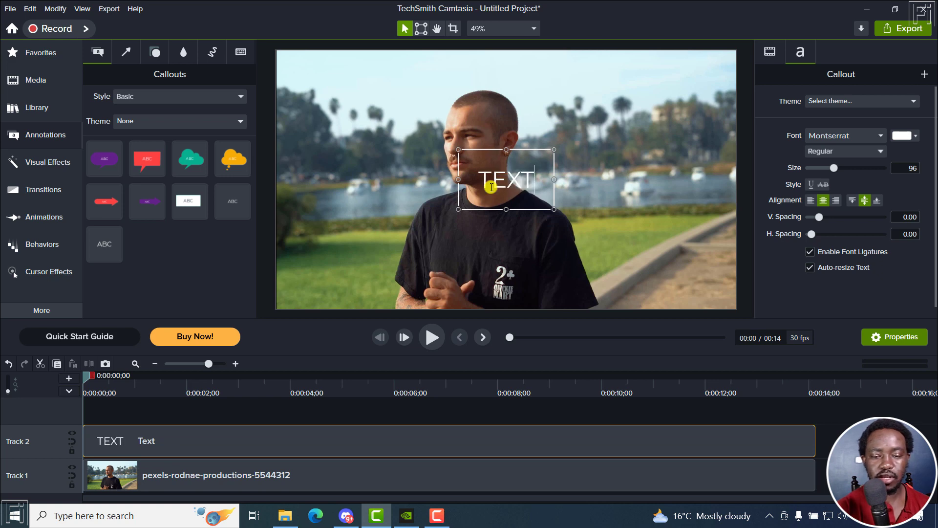
Step: Set the TEXT callout to the Bungee font at size 400, then deselect it
{"action": "key", "text": "ctrl+a"}
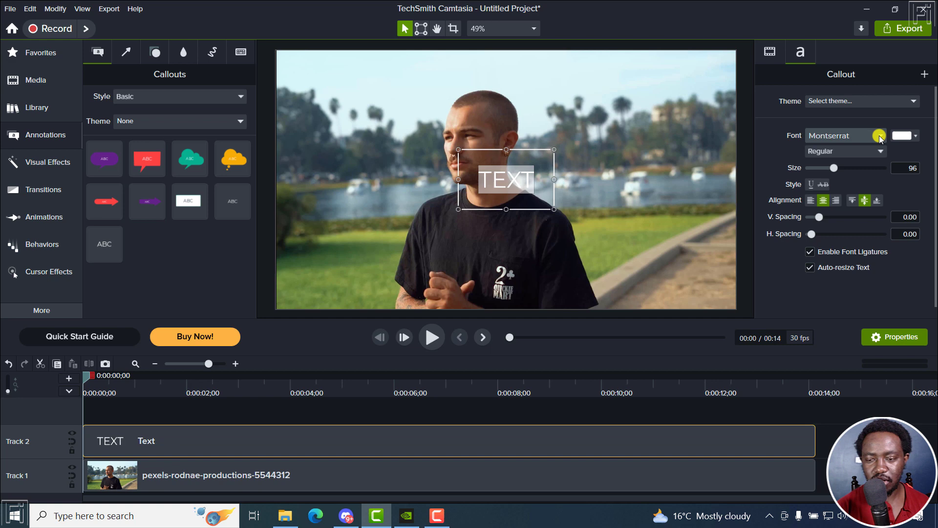
{"action": "left_click", "coordinate": [880, 138]}
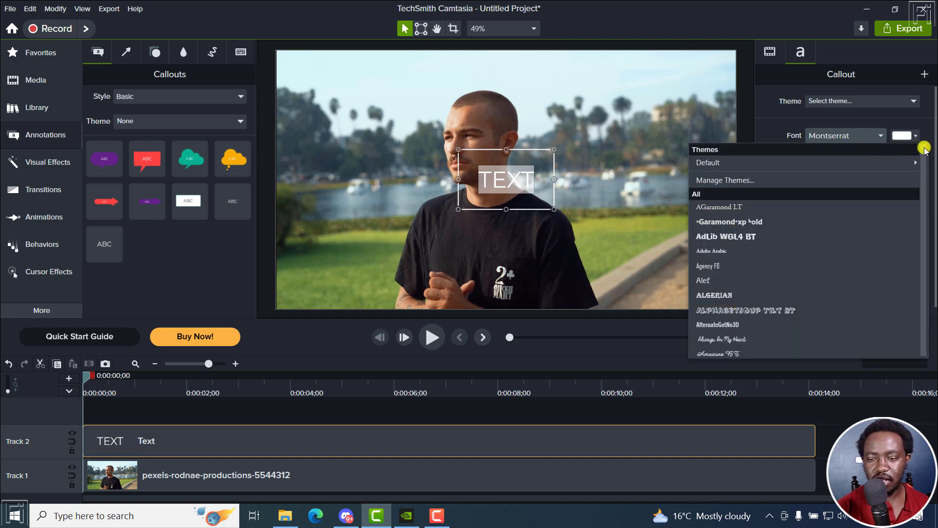
{"action": "scroll", "coordinate": [925, 152], "scroll_direction": "down", "scroll_amount": 5}
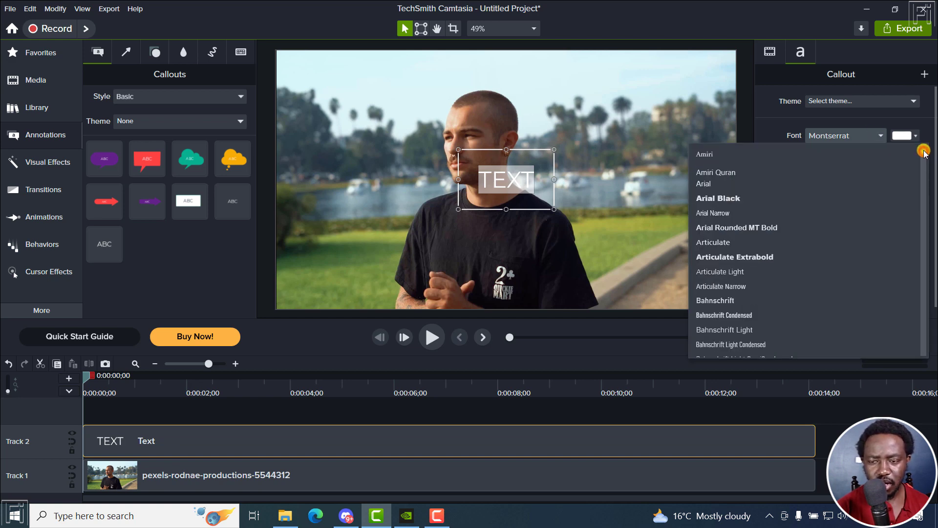
{"action": "scroll", "coordinate": [923, 155], "scroll_direction": "down", "scroll_amount": 3}
{"action": "scroll", "coordinate": [923, 158], "scroll_direction": "down", "scroll_amount": 3}
{"action": "scroll", "coordinate": [924, 161], "scroll_direction": "down", "scroll_amount": 3}
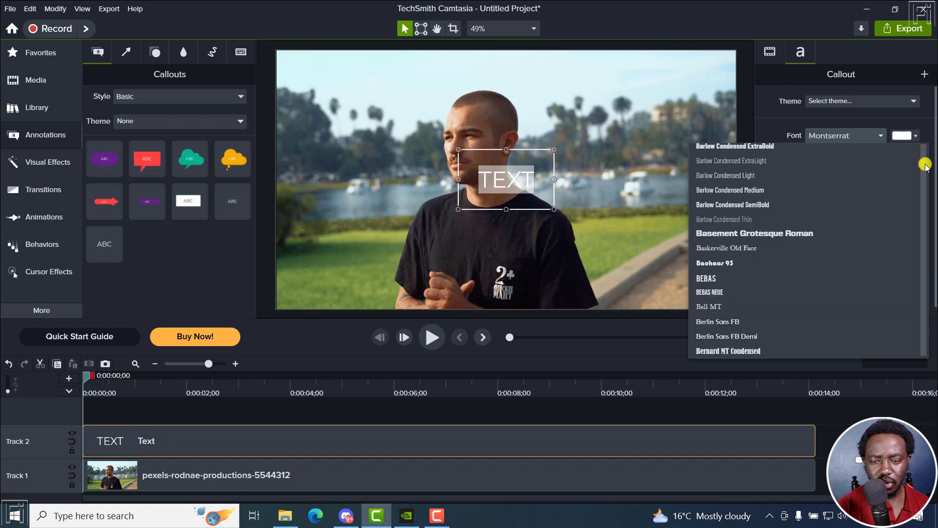
{"action": "scroll", "coordinate": [925, 166], "scroll_direction": "down", "scroll_amount": 3}
{"action": "scroll", "coordinate": [926, 169], "scroll_direction": "down", "scroll_amount": 5}
{"action": "scroll", "coordinate": [927, 173], "scroll_direction": "down", "scroll_amount": 1}
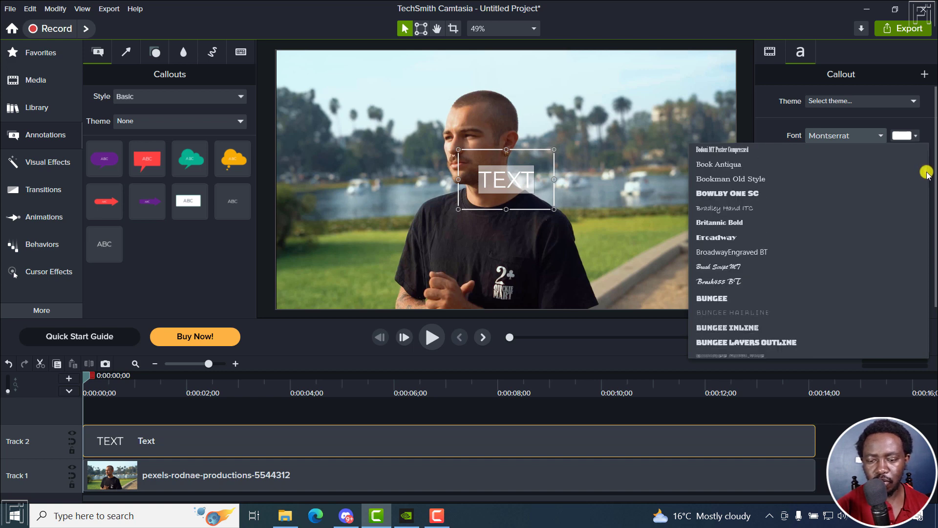
{"action": "left_click", "coordinate": [710, 300]}
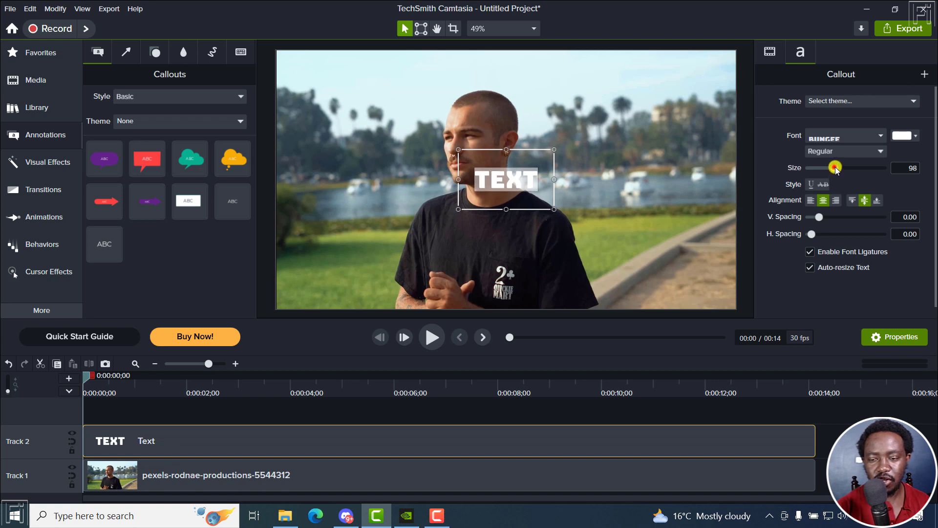
{"action": "left_click_drag", "start_coordinate": [833, 169], "coordinate": [901, 168]}
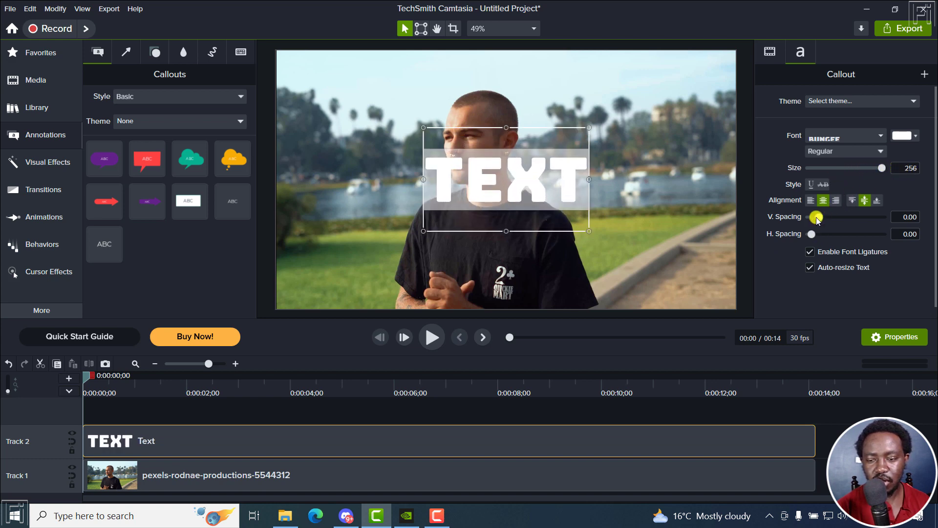
{"action": "double_click", "coordinate": [906, 168]}
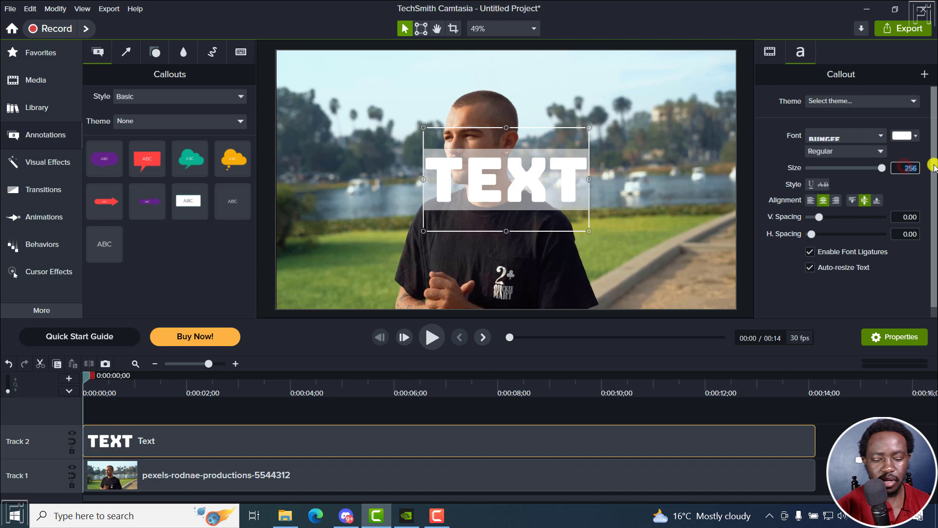
{"action": "type", "text": "400"}
{"action": "key", "text": "Return"}
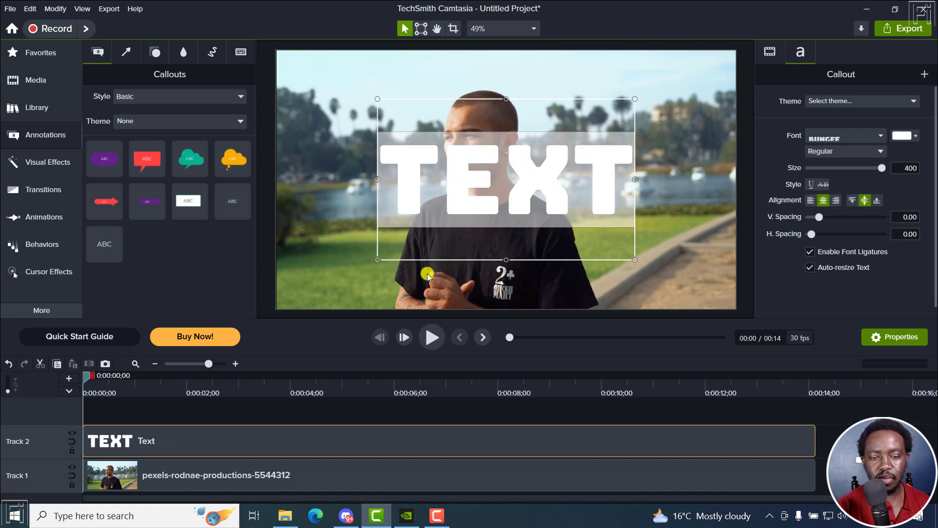
{"action": "left_click", "coordinate": [613, 414]}
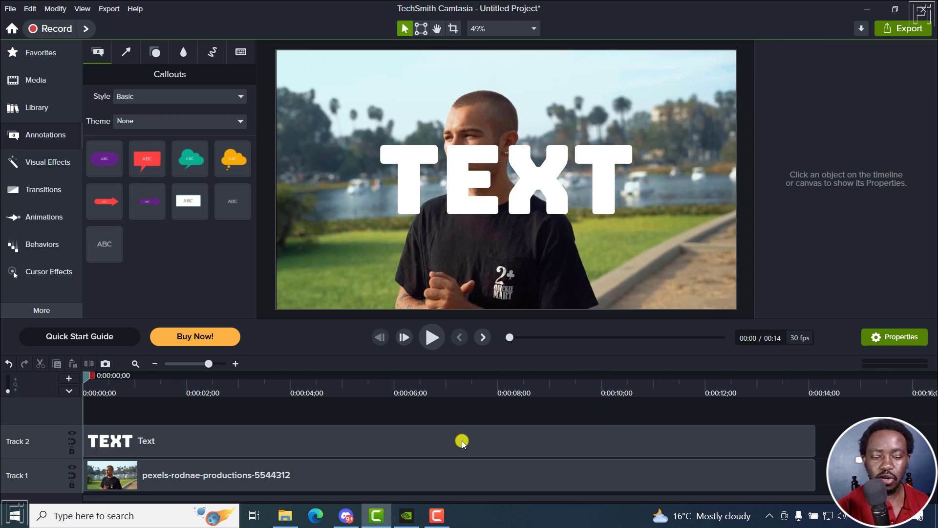
Step: Add a duplicate walking-man clip on Track 3 above the TEXT callout and select it
{"action": "left_click", "coordinate": [416, 471]}
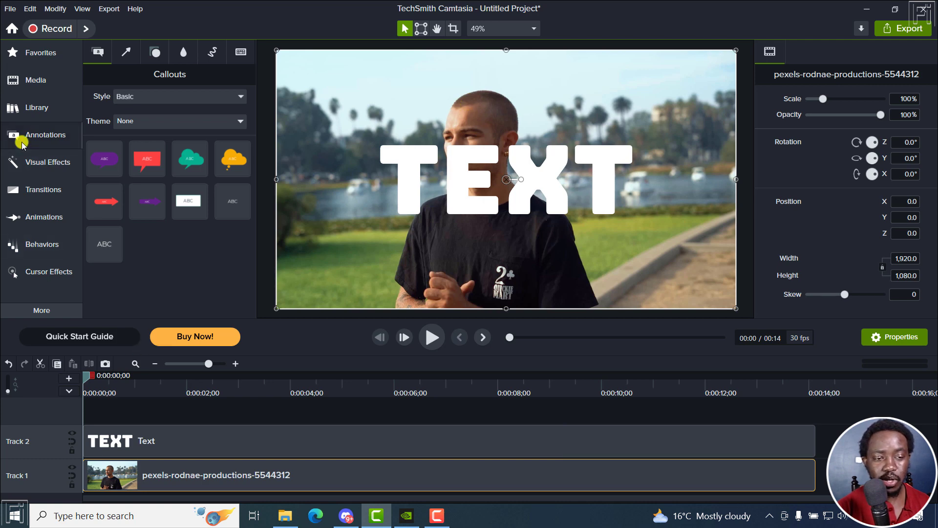
{"action": "left_click", "coordinate": [44, 83]}
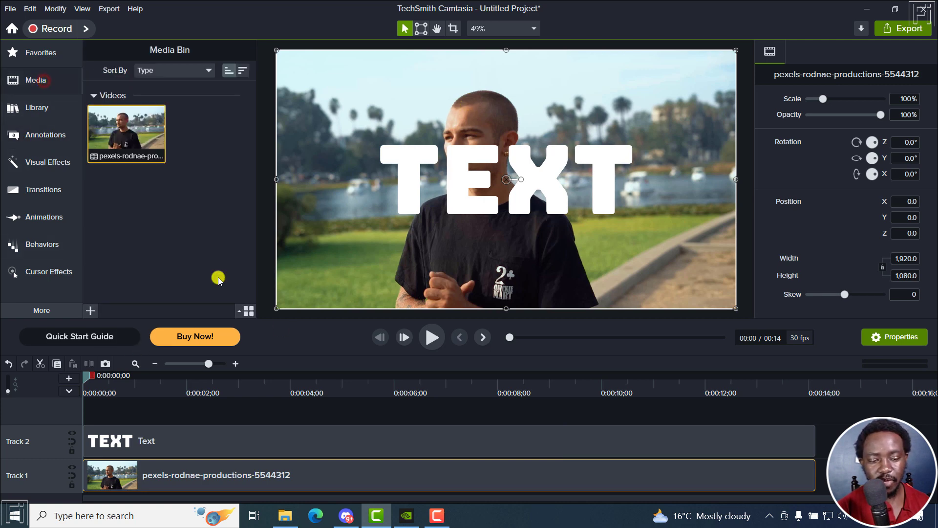
{"action": "left_click", "coordinate": [235, 412]}
{"action": "mouse_move", "coordinate": [126, 132]}
{"action": "left_mouse_down"}
{"action": "mouse_move", "coordinate": [89, 406]}
{"action": "mouse_move", "coordinate": [78, 407]}
{"action": "left_mouse_up"}
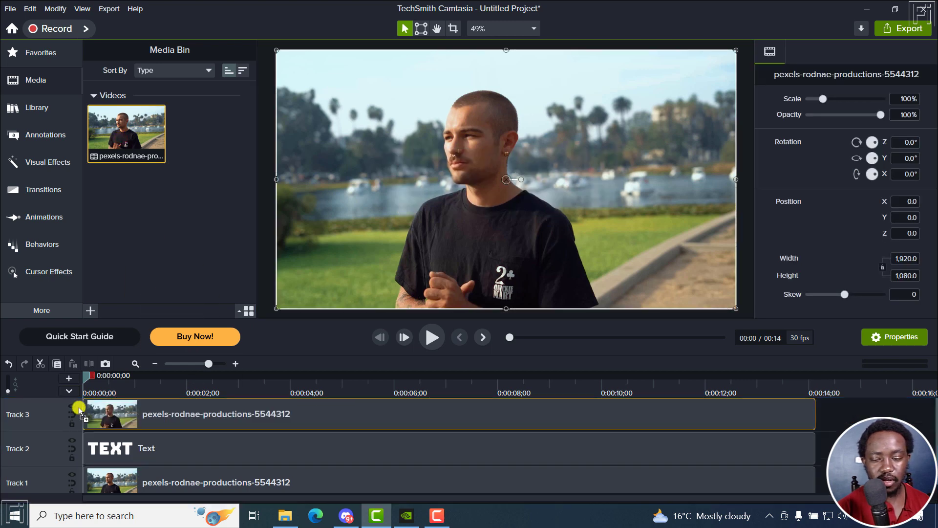
{"action": "left_click", "coordinate": [154, 454]}
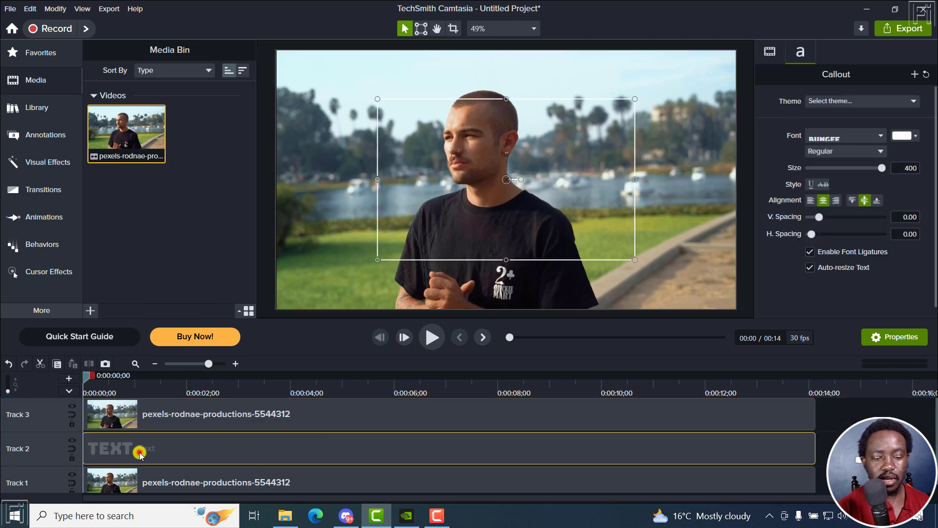
{"action": "left_click", "coordinate": [243, 413]}
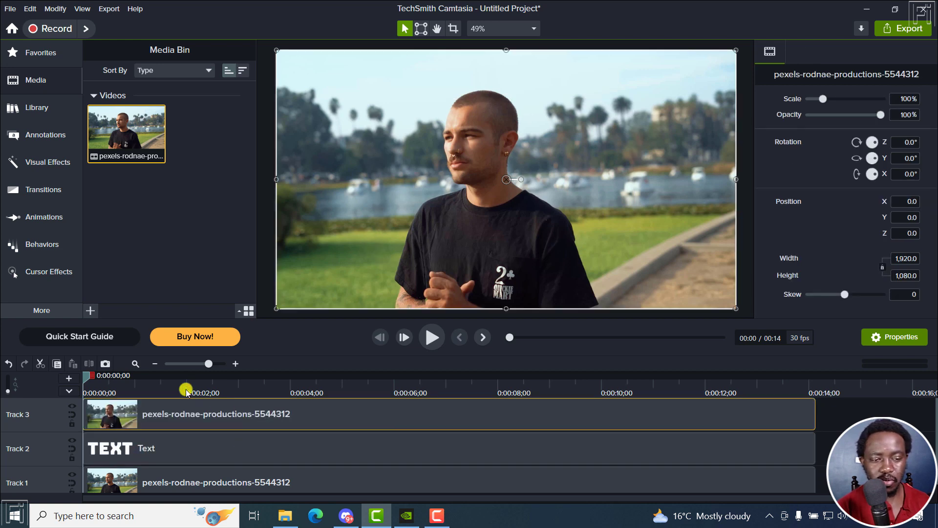
Step: Apply Background Removal to the Track 3 video copy and preview the result
{"action": "left_click", "coordinate": [46, 164]}
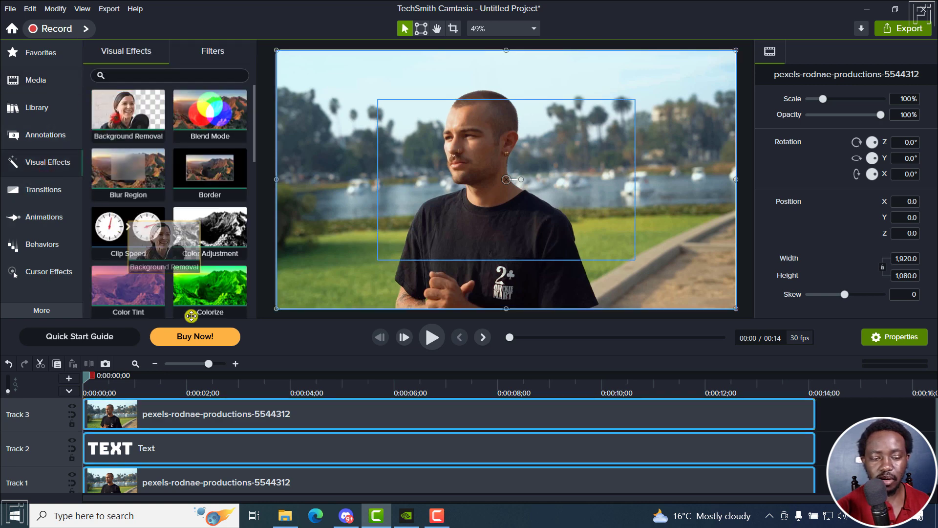
{"action": "left_click_drag", "start_coordinate": [116, 118], "coordinate": [135, 413]}
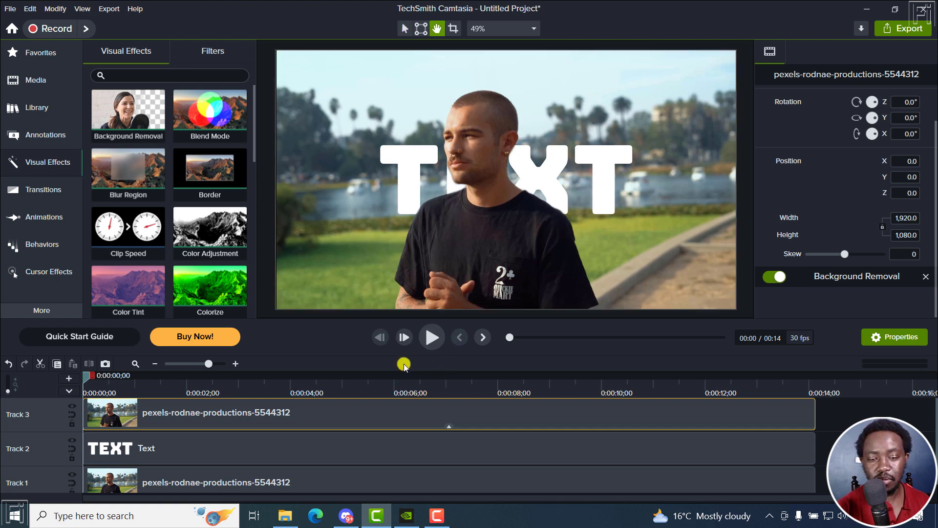
{"action": "key", "text": "space"}
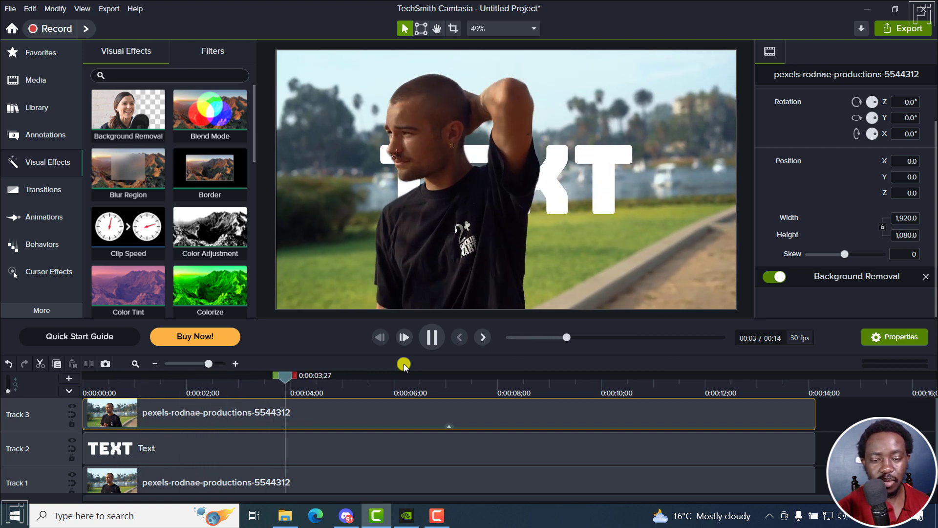
{"action": "key", "text": "space"}
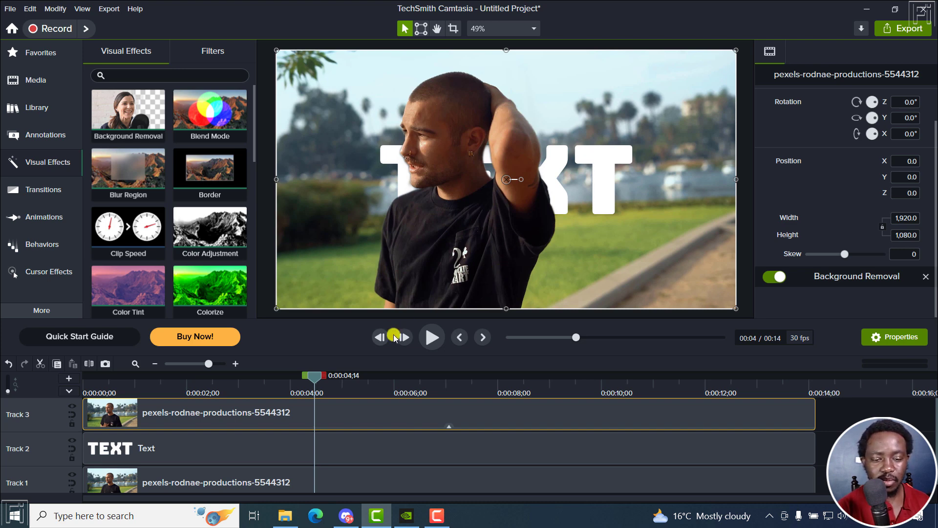
Step: Add the Pop Up behavior to the TEXT callout and preview it
{"action": "left_click", "coordinate": [459, 338]}
{"action": "left_click", "coordinate": [201, 450]}
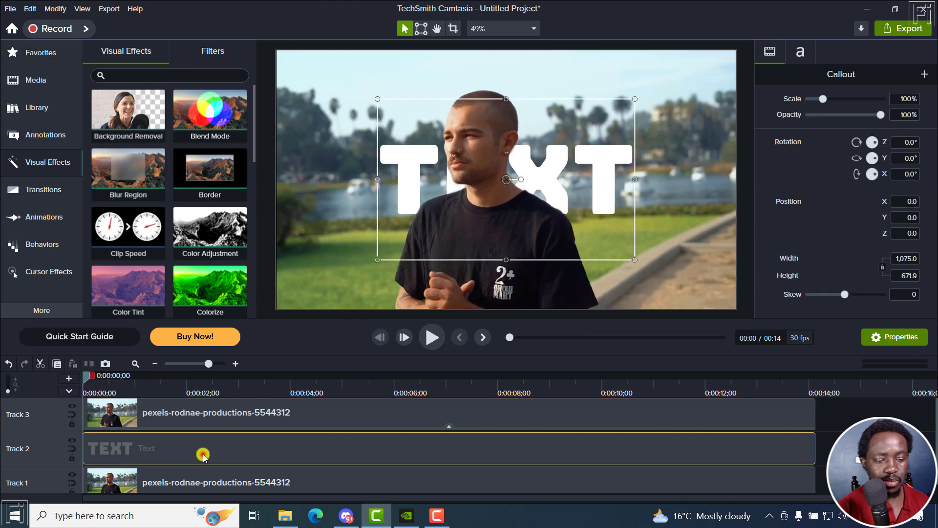
{"action": "left_click", "coordinate": [43, 242]}
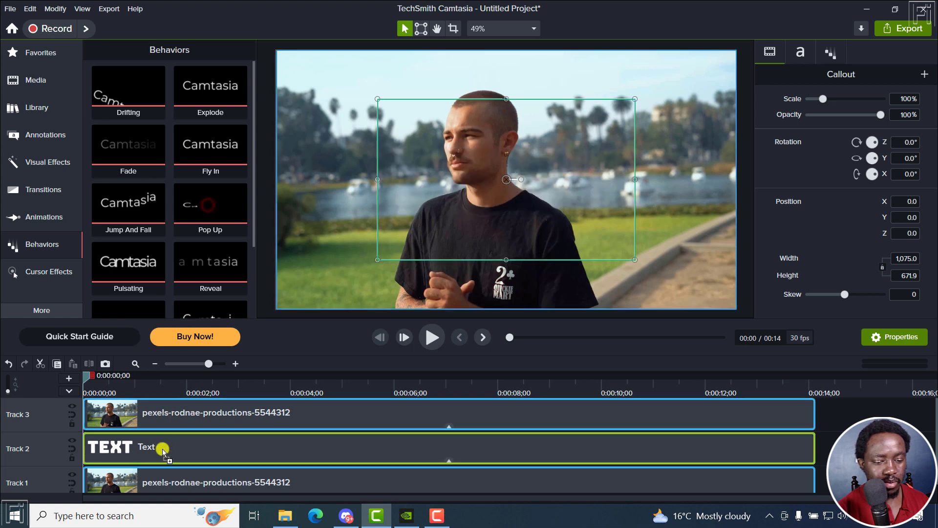
{"action": "left_click_drag", "start_coordinate": [201, 225], "coordinate": [162, 448]}
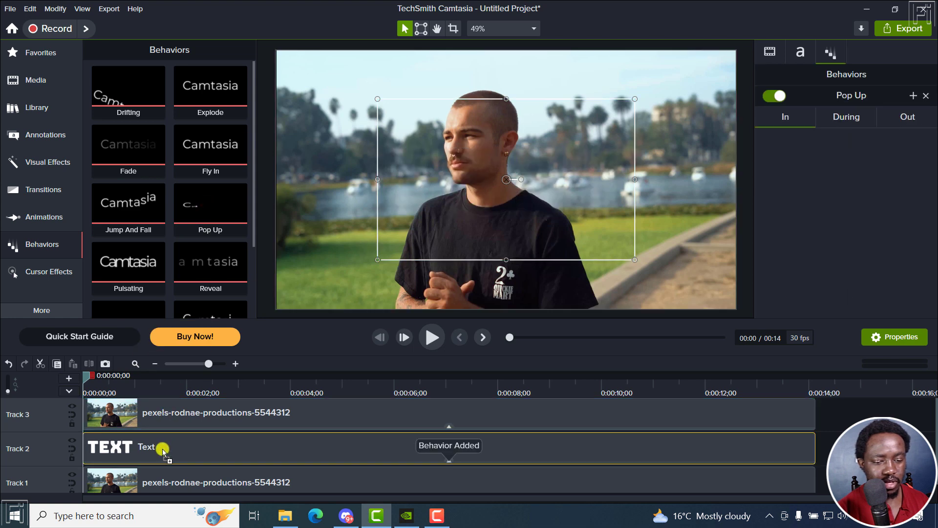
{"action": "left_click", "coordinate": [433, 338]}
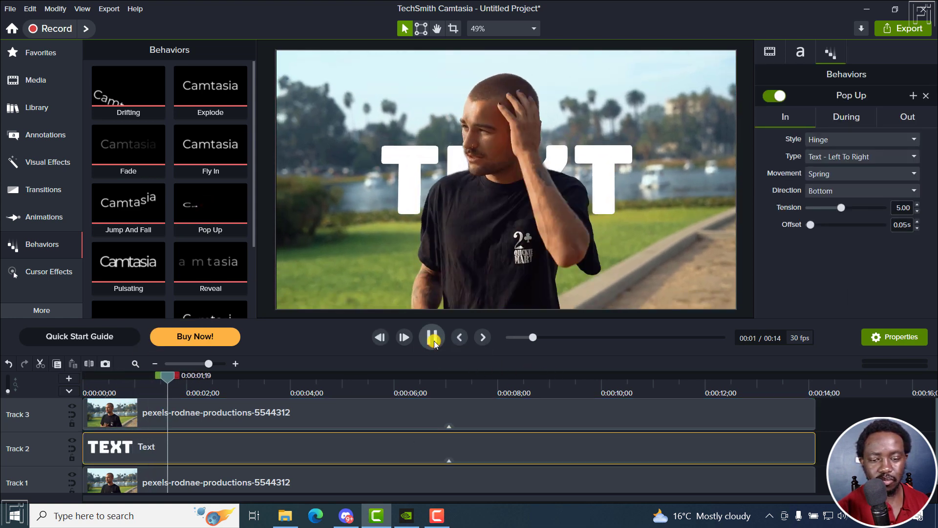
{"action": "left_click", "coordinate": [433, 338]}
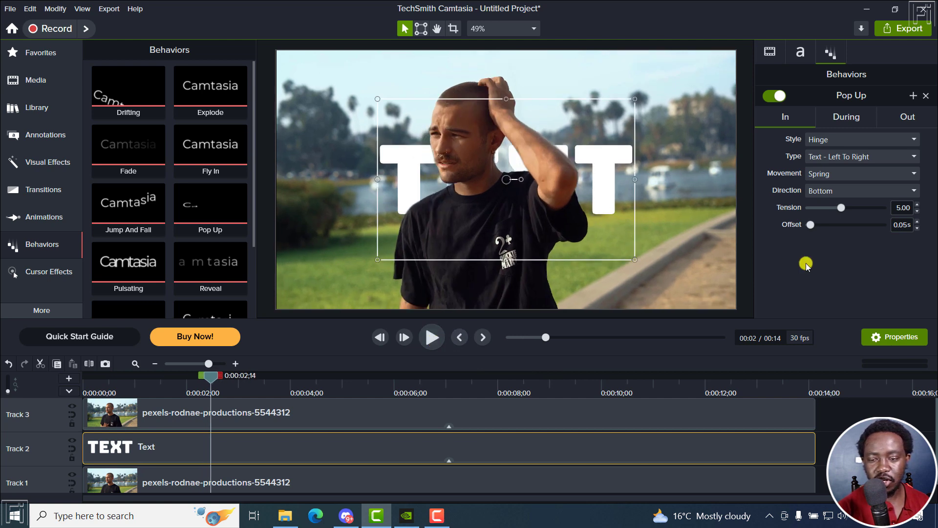
Step: Review the Pop Up During and Out settings, then replay from the start
{"action": "left_click", "coordinate": [853, 116]}
{"action": "left_click", "coordinate": [909, 116]}
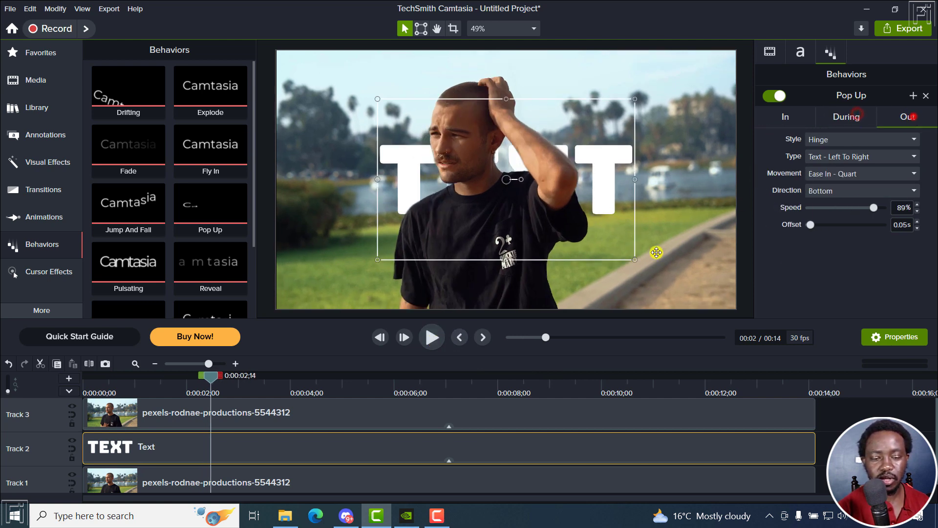
{"action": "left_click", "coordinate": [460, 338]}
{"action": "key", "text": "space"}
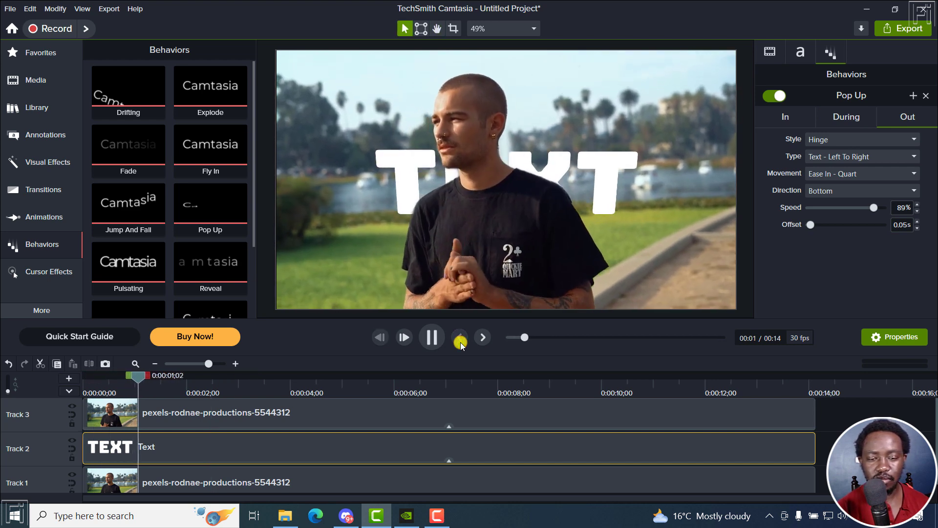
{"action": "key", "text": "space"}
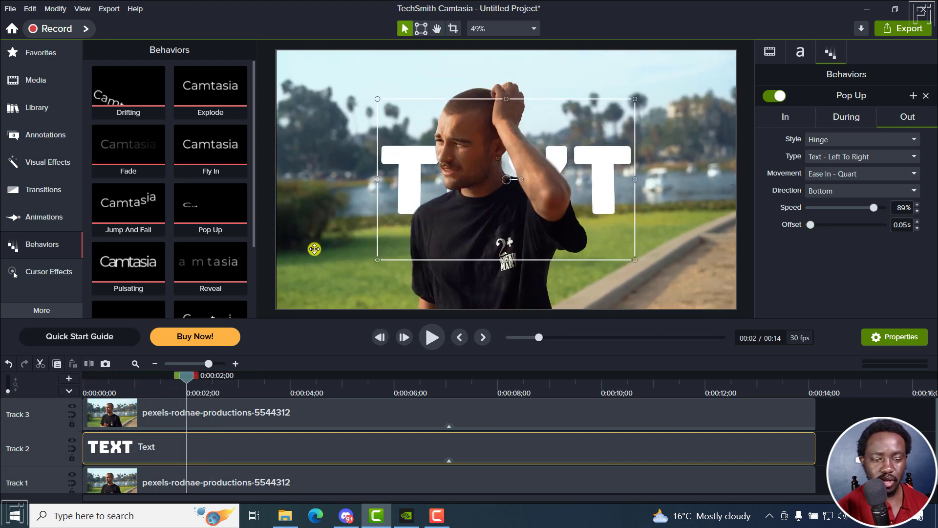